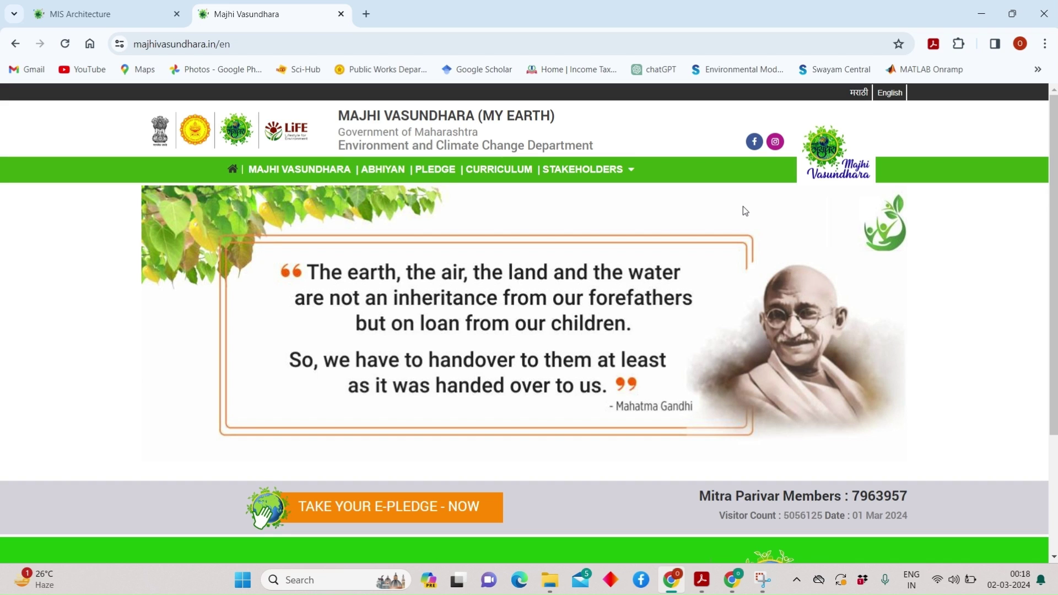
# Step: Switch the site to मराठी, go to the अभियान page and open the campaign edition list
pyautogui.click(860, 93)
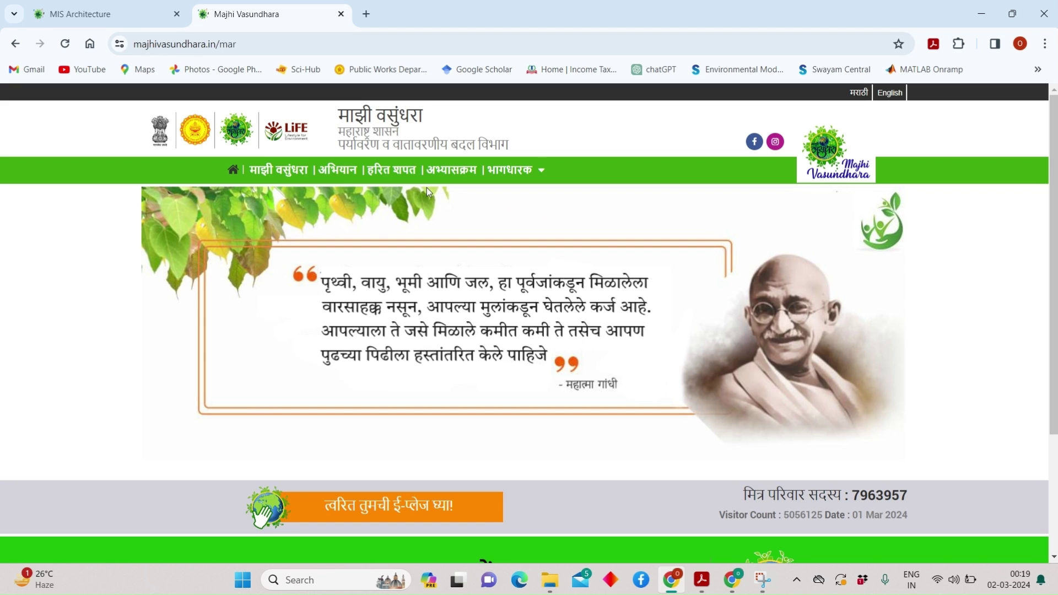
pyautogui.click(336, 176)
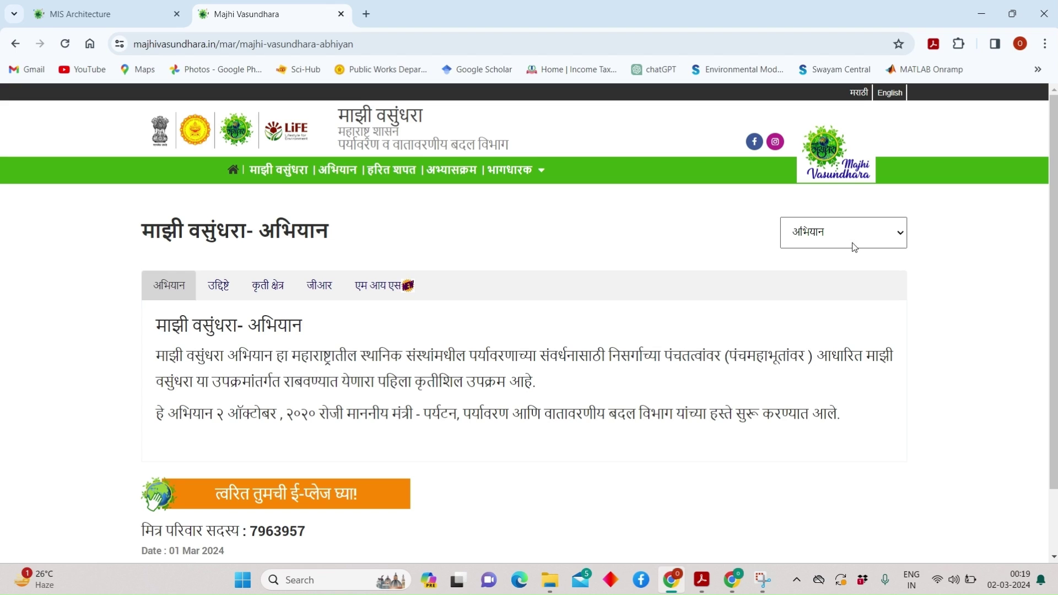
pyautogui.click(900, 236)
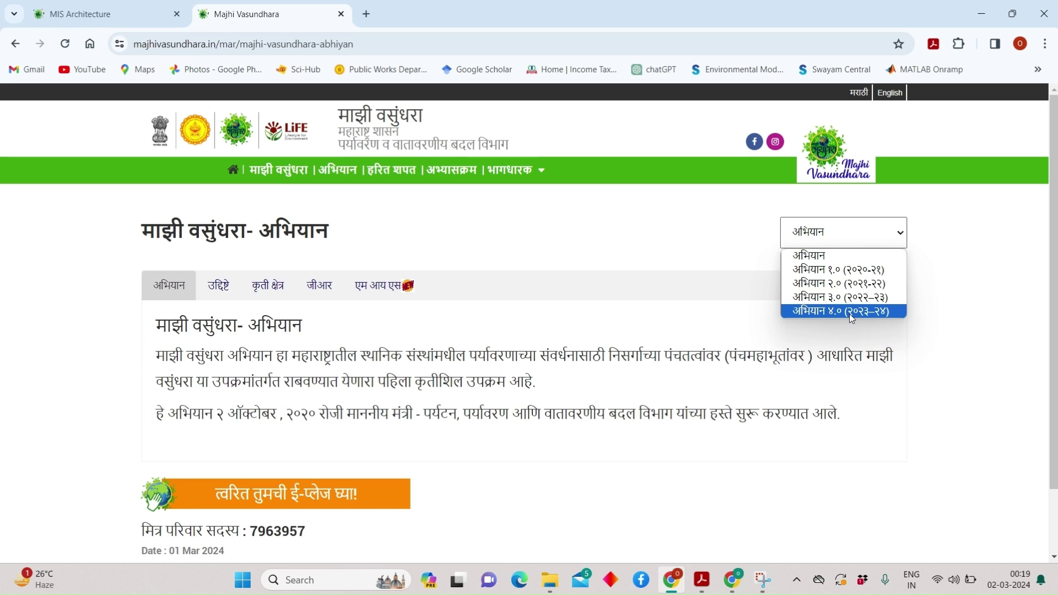
# Step: Choose the अभियान ४.० (२०२३–२४) edition, show its एम आय एस section and open the MIS login page
pyautogui.click(883, 312)
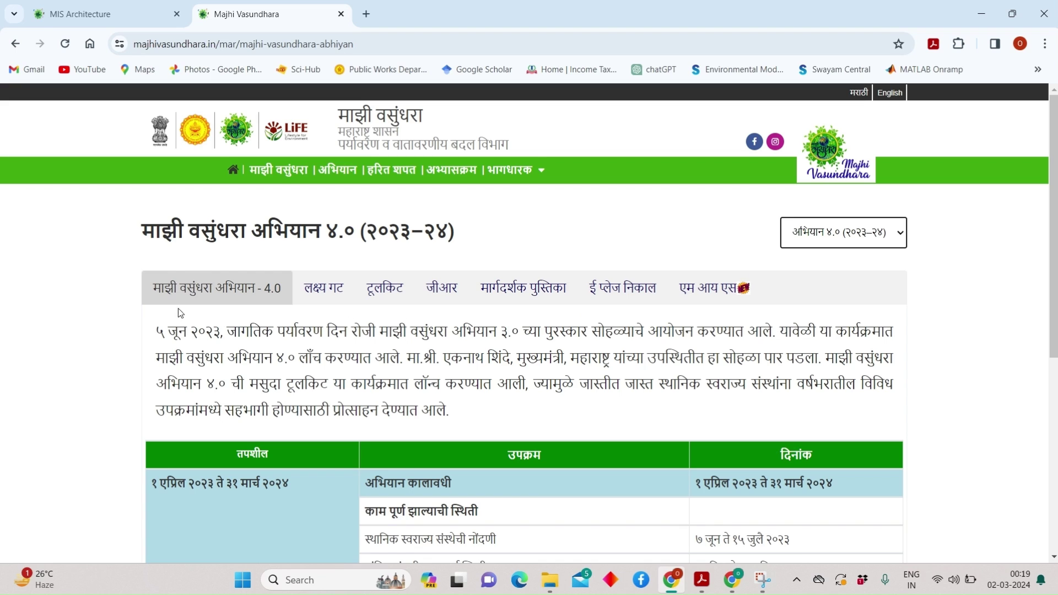
pyautogui.click(705, 296)
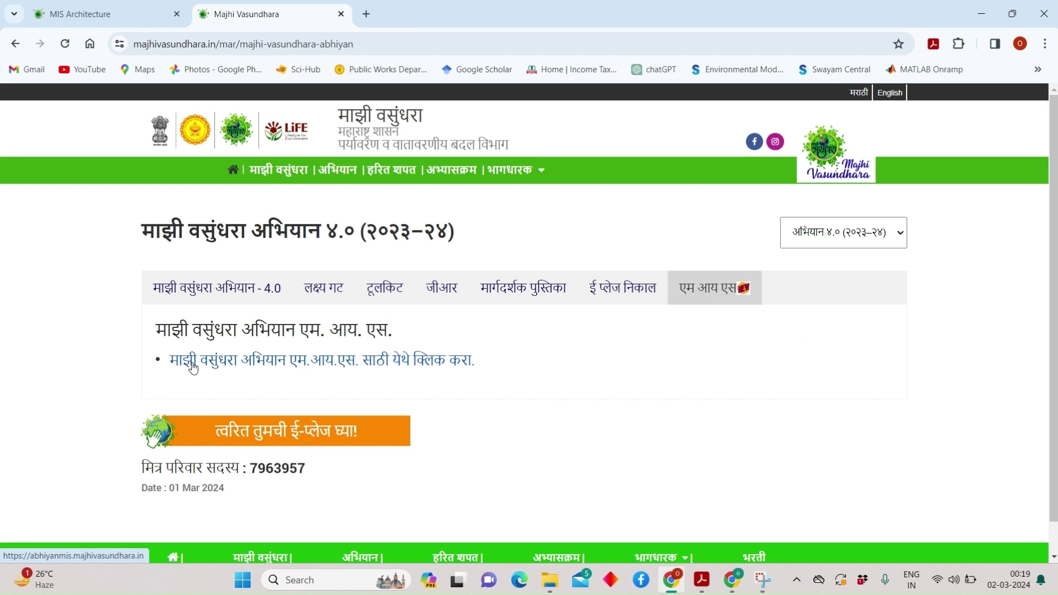
pyautogui.doubleClick(455, 373)
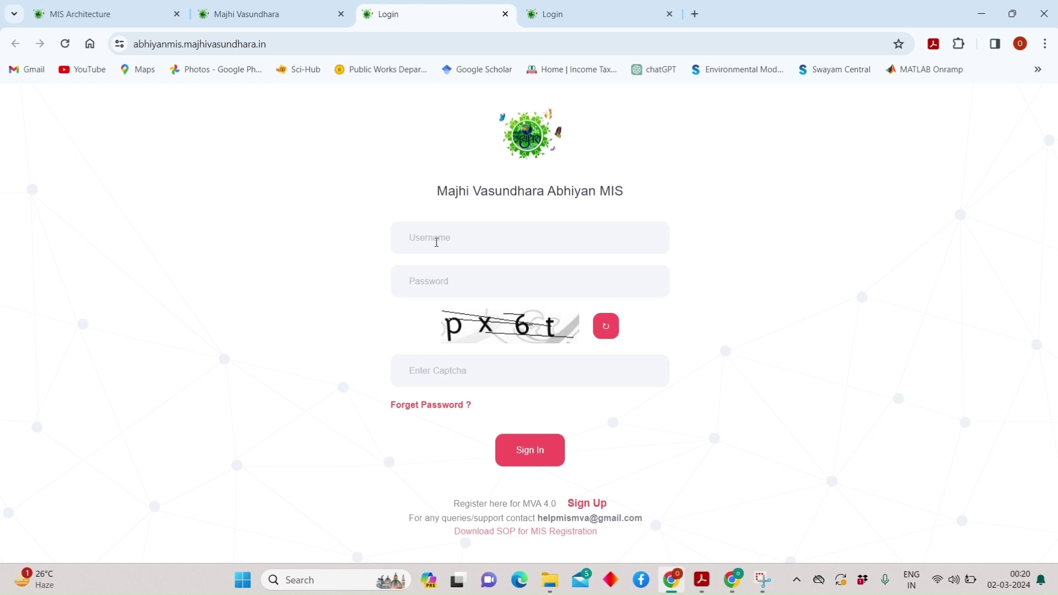
# Step: Sign in to the MIS with the account username, password and the shown captcha
pyautogui.click(437, 243)
pyautogui.write('•')
pyautogui.click(468, 367)
pyautogui.write('px')
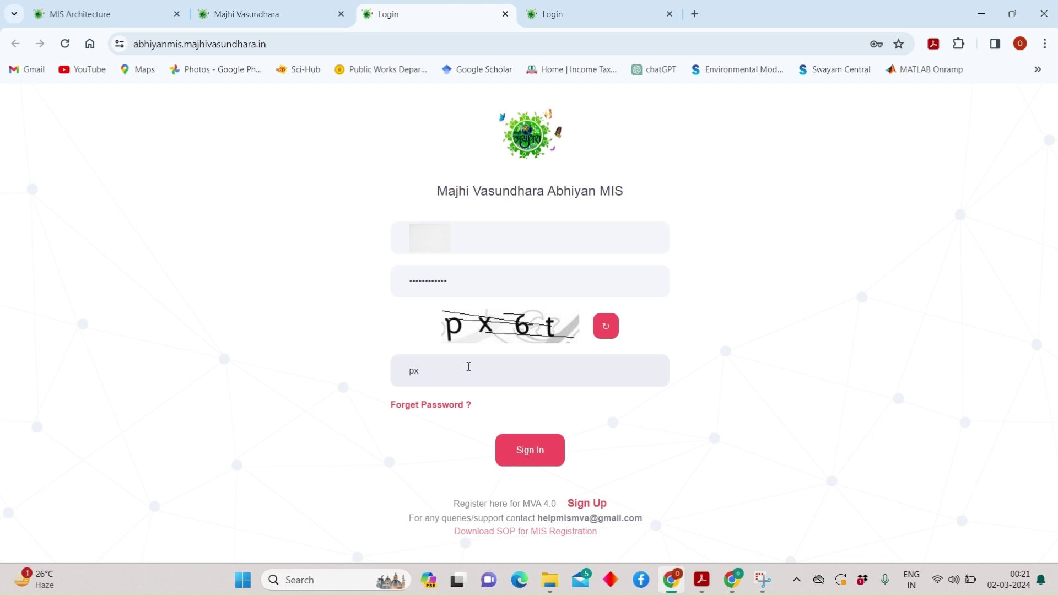
pyautogui.write('6t')
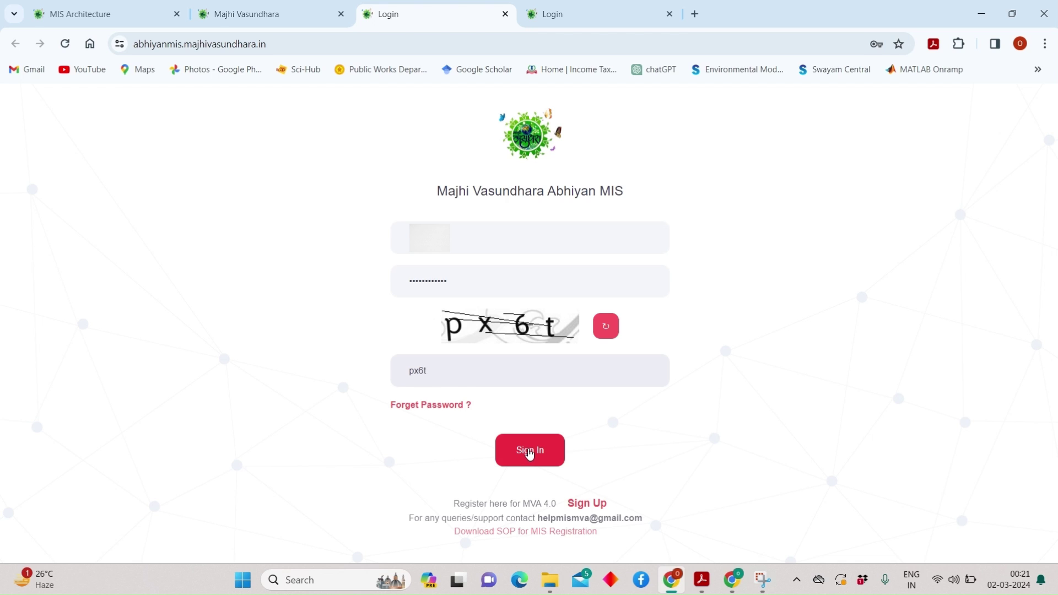
pyautogui.click(529, 452)
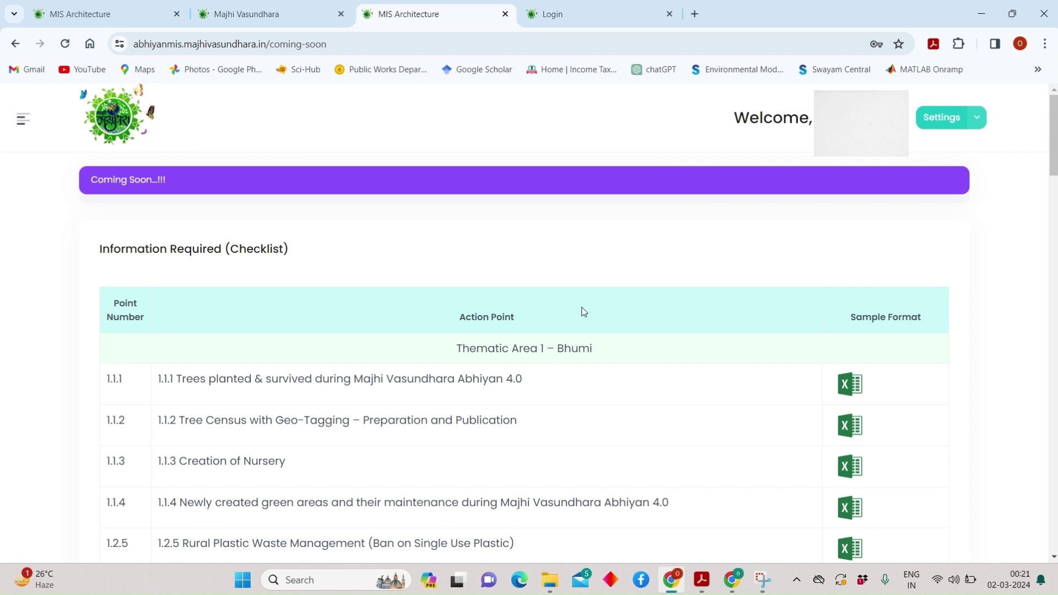
# Step: Switch to the first browser tab with Ctrl+1 and return to the MIS login page
pyautogui.scroll(-1, 581, 307)
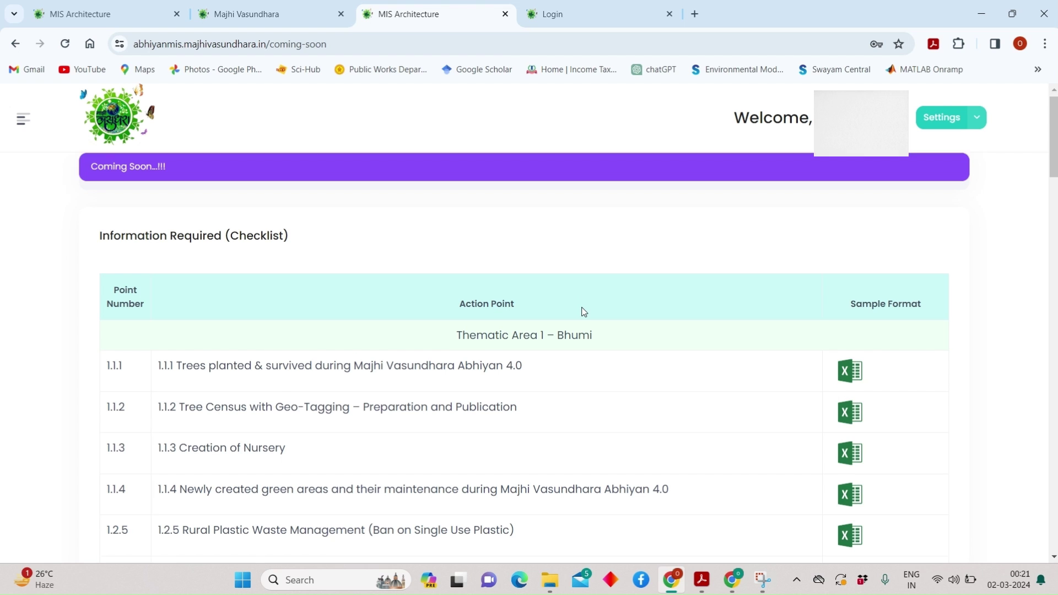
pyautogui.scroll(1, 581, 307)
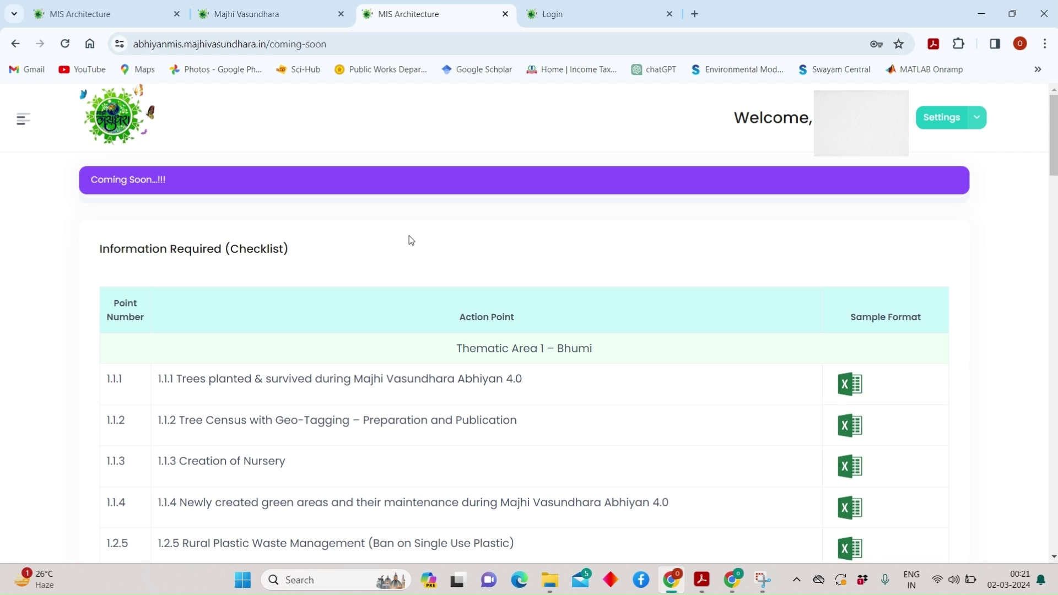
pyautogui.hotkey('ctrl', '1')
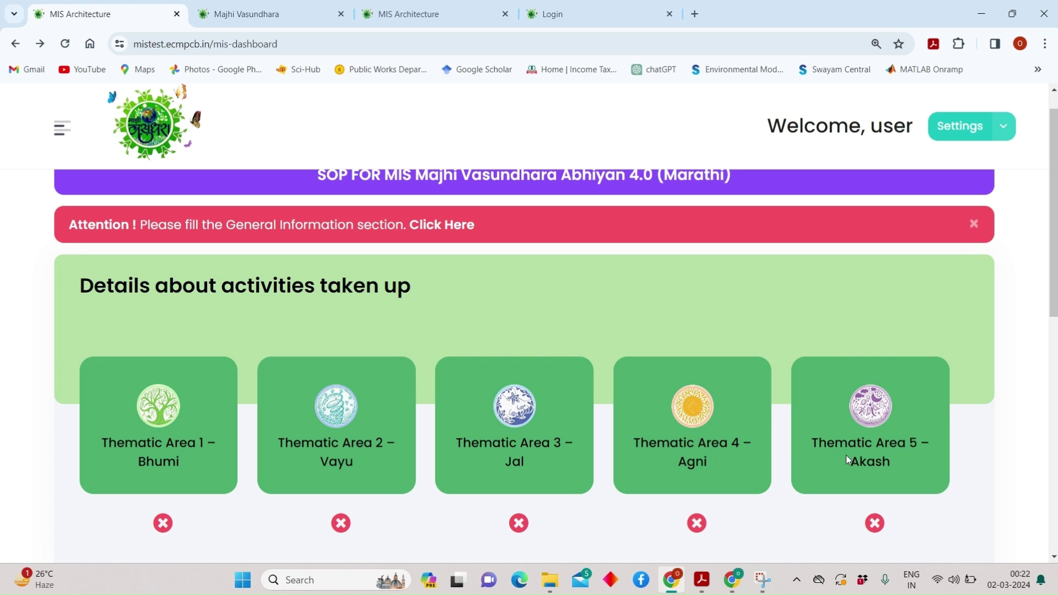
pyautogui.scroll(1, 846, 455)
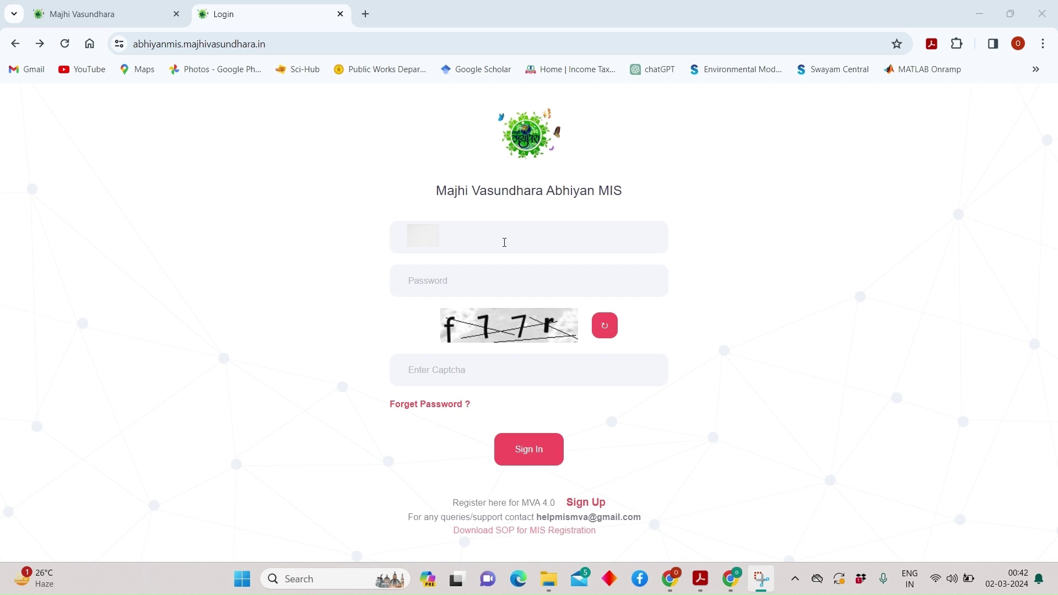
# Step: Open the Forget Password page and fill in the username, account e-mail and captcha
pyautogui.click(426, 274)
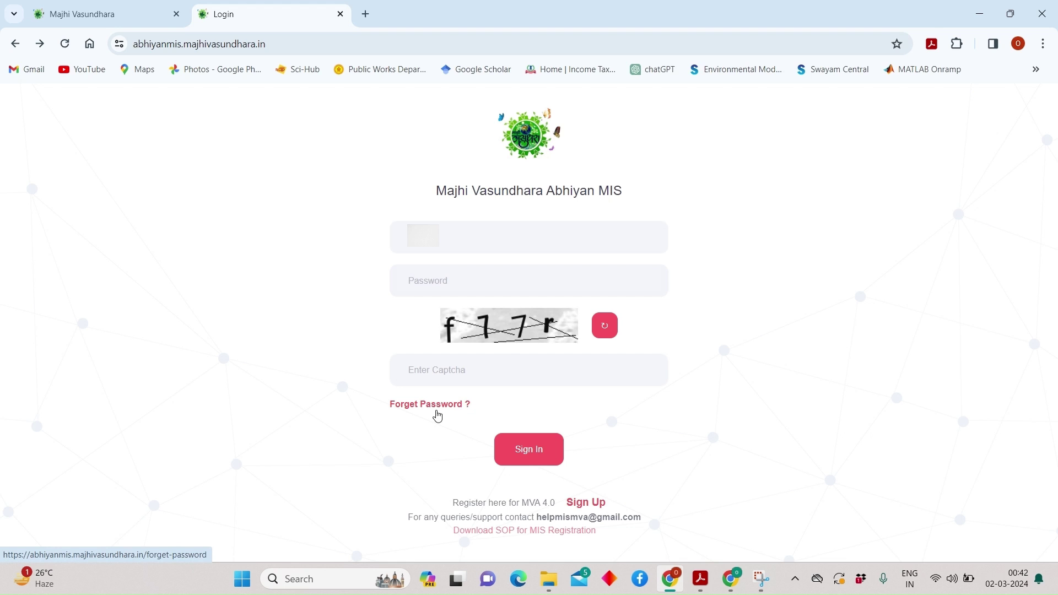
pyautogui.click(438, 412)
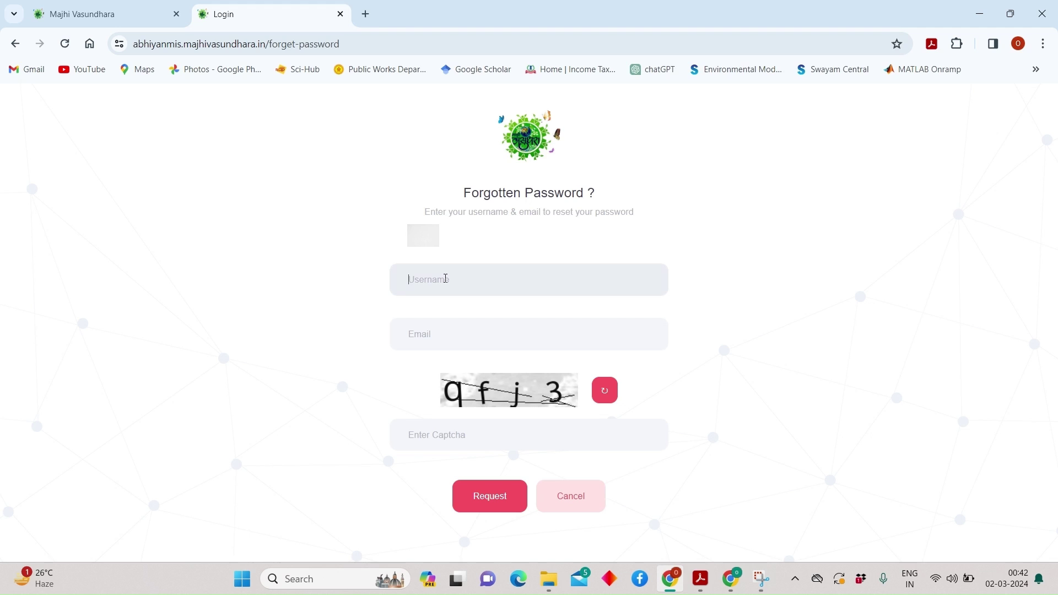
pyautogui.click(445, 278)
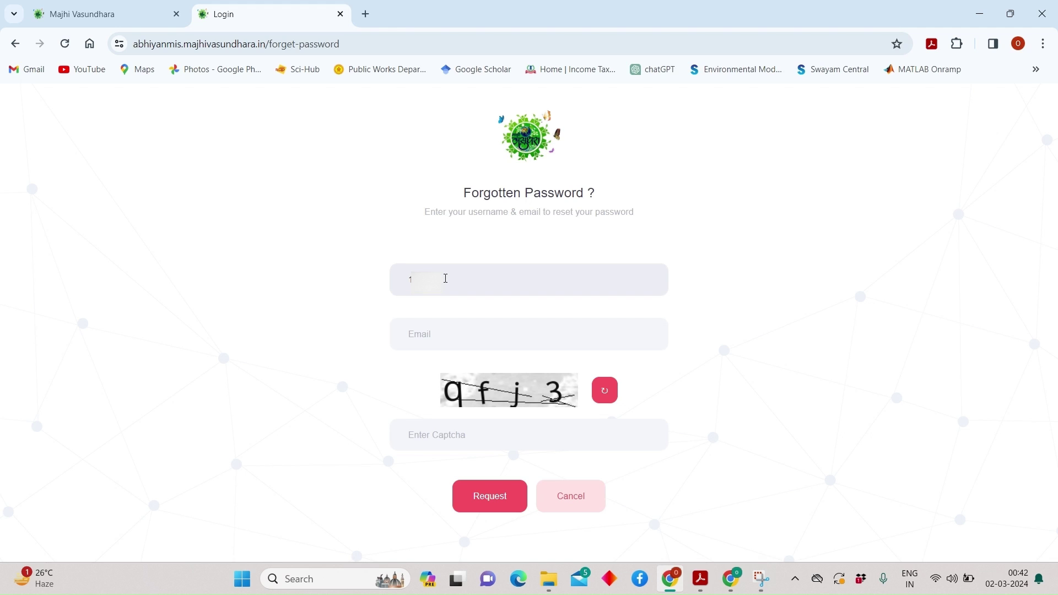
pyautogui.click(445, 341)
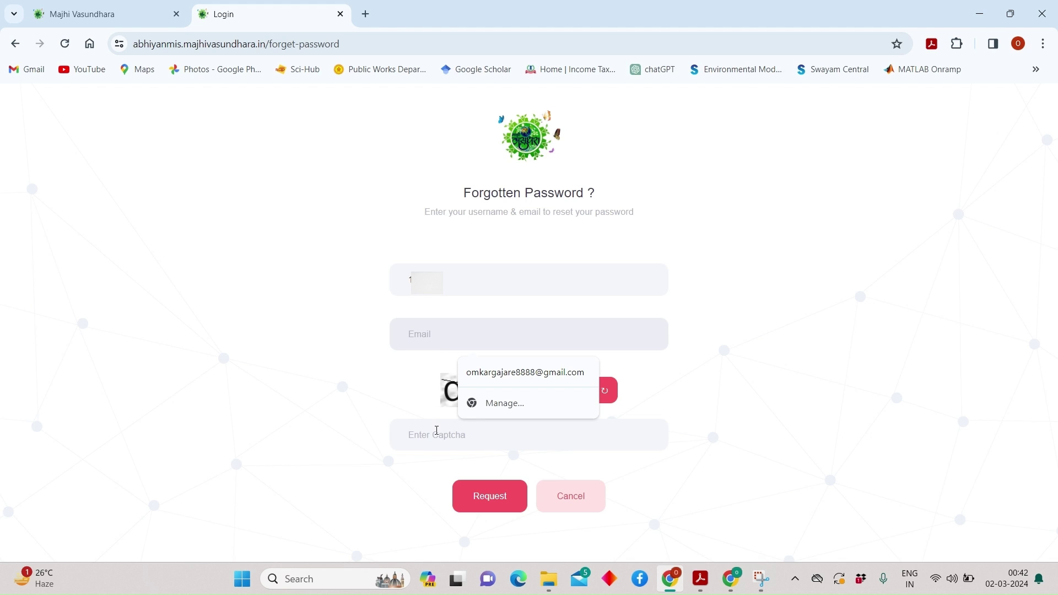
pyautogui.click(436, 431)
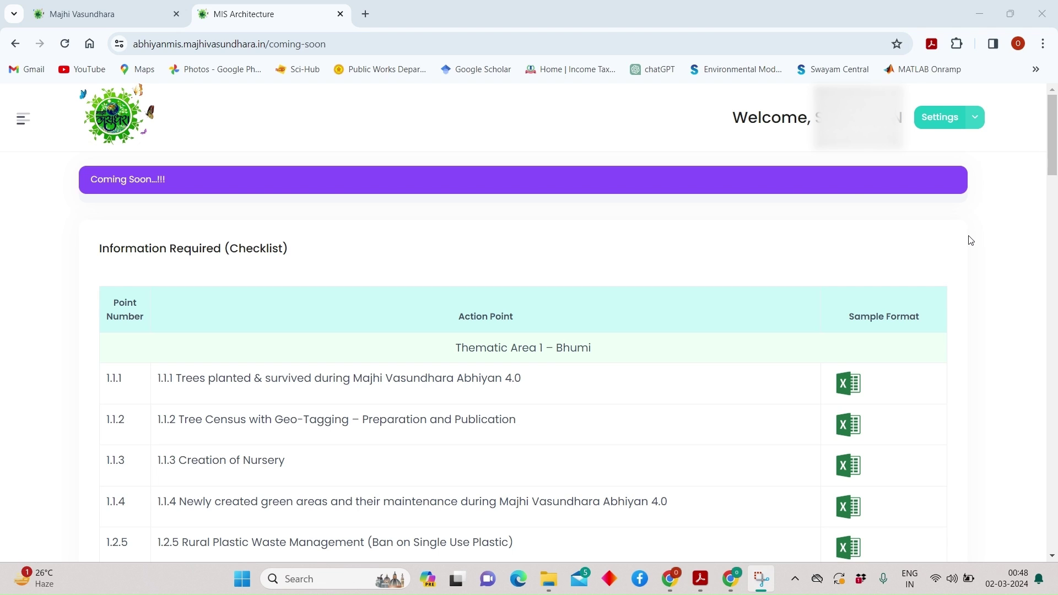
pyautogui.scroll(-3, 965, 282)
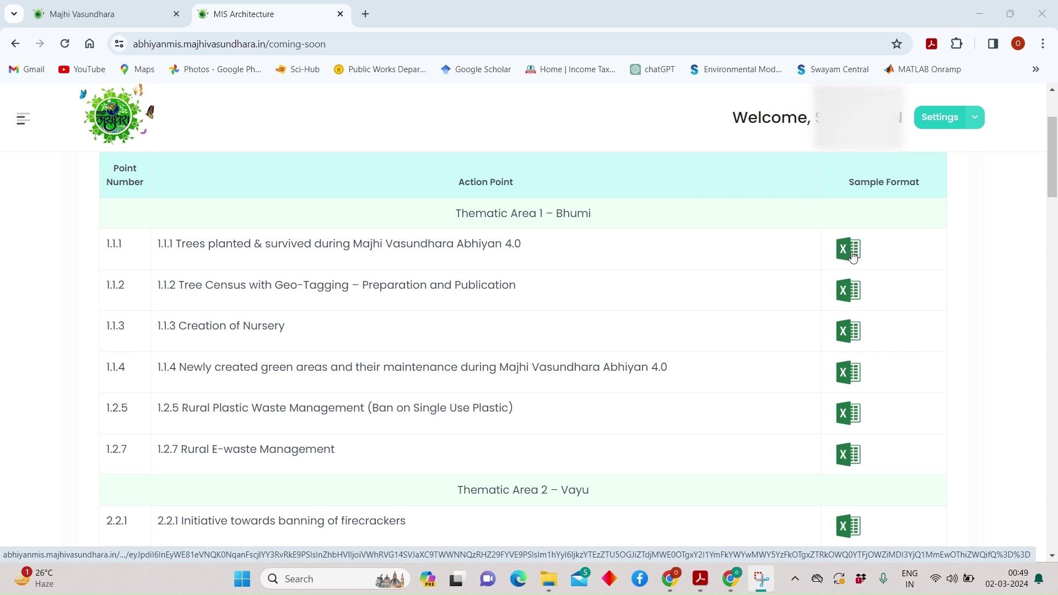
pyautogui.scroll(-20, 853, 258)
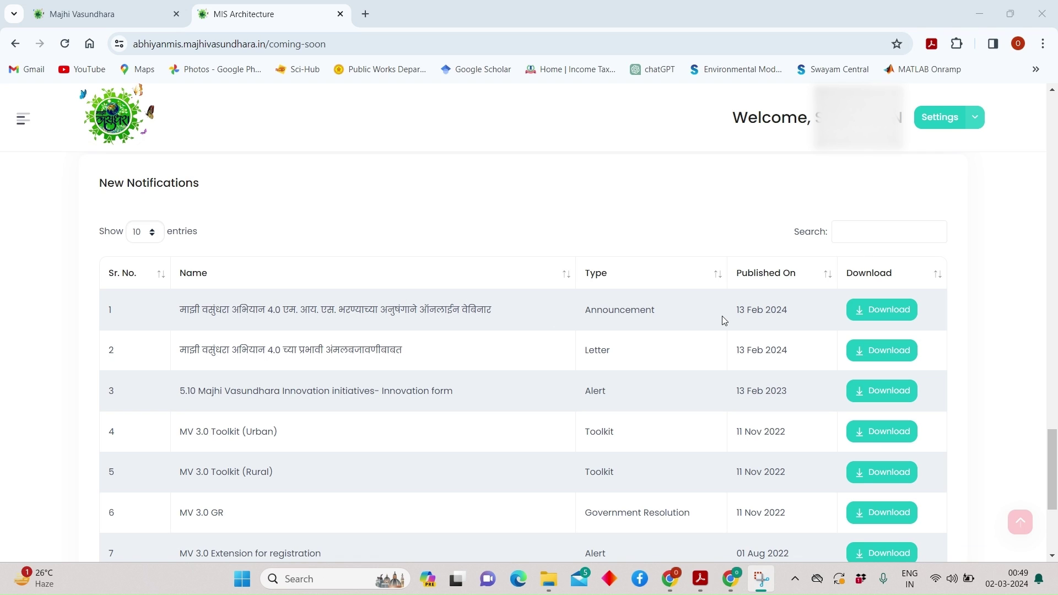
pyautogui.click(907, 308)
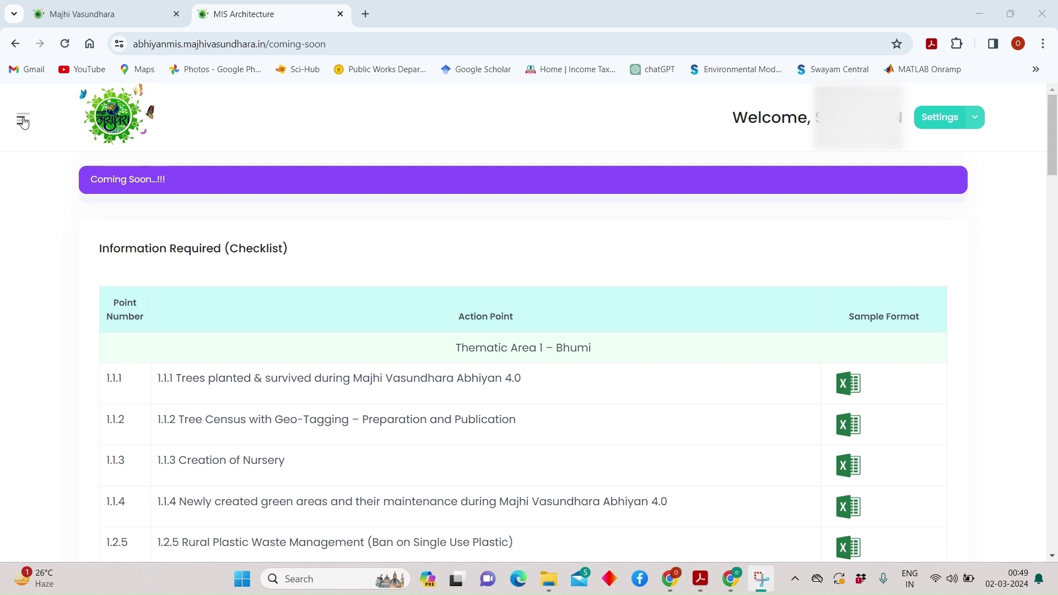
pyautogui.click(23, 119)
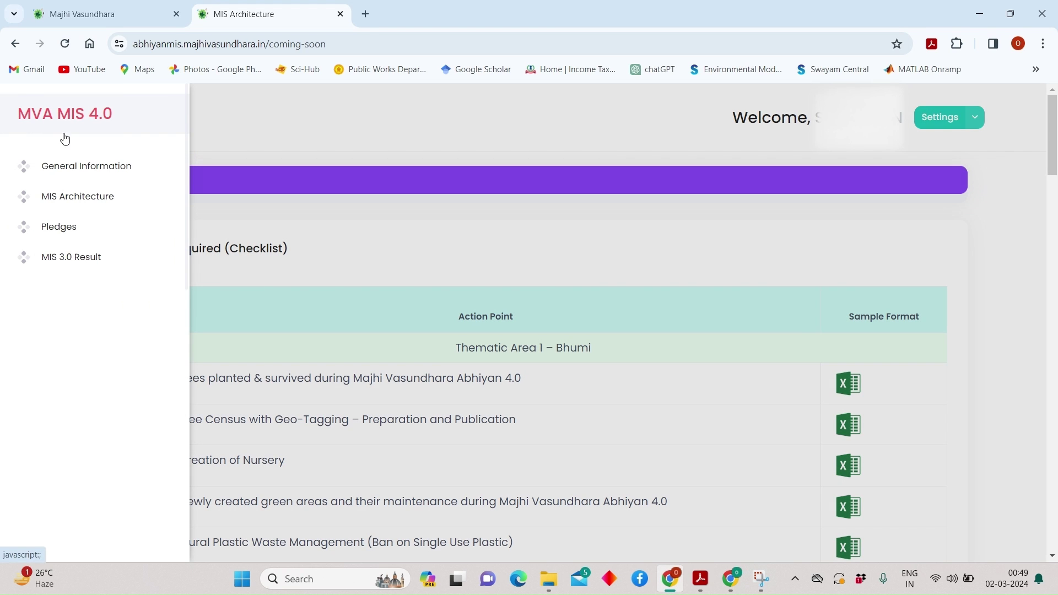
pyautogui.click(88, 169)
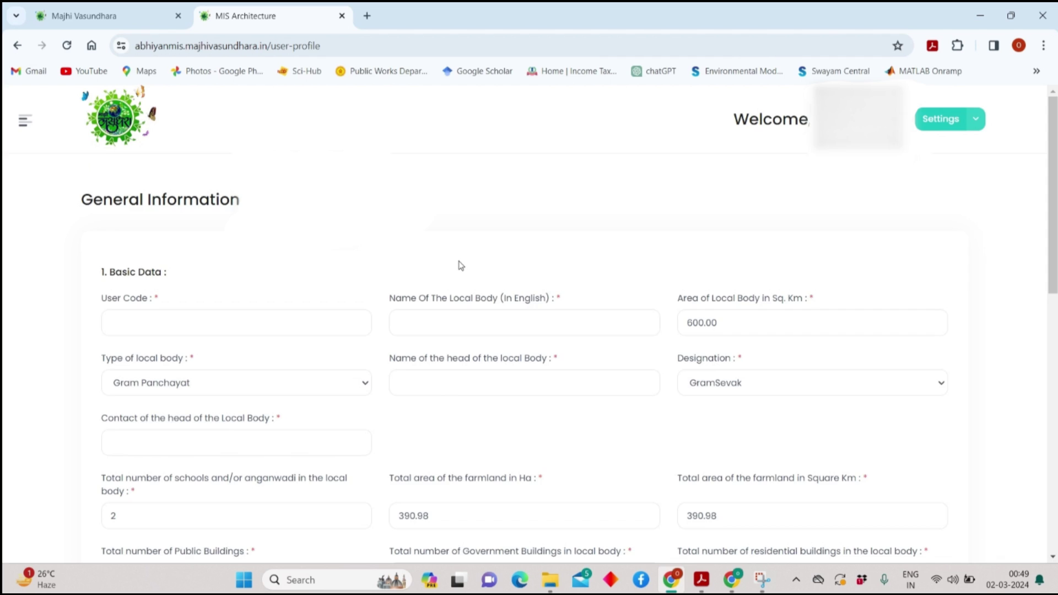
pyautogui.click(25, 120)
pyautogui.click(65, 235)
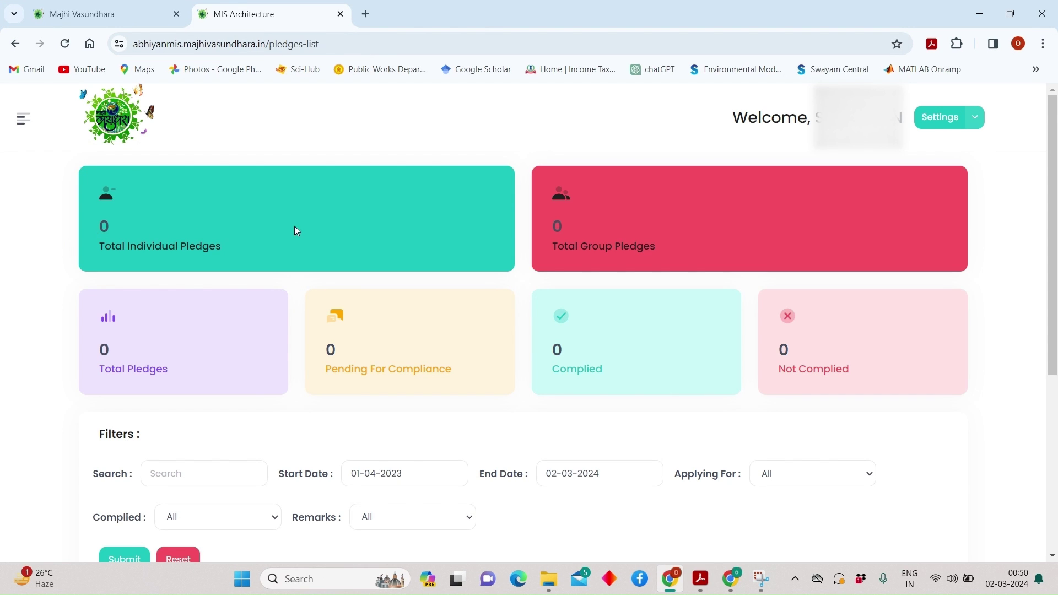
pyautogui.scroll(-2, 609, 379)
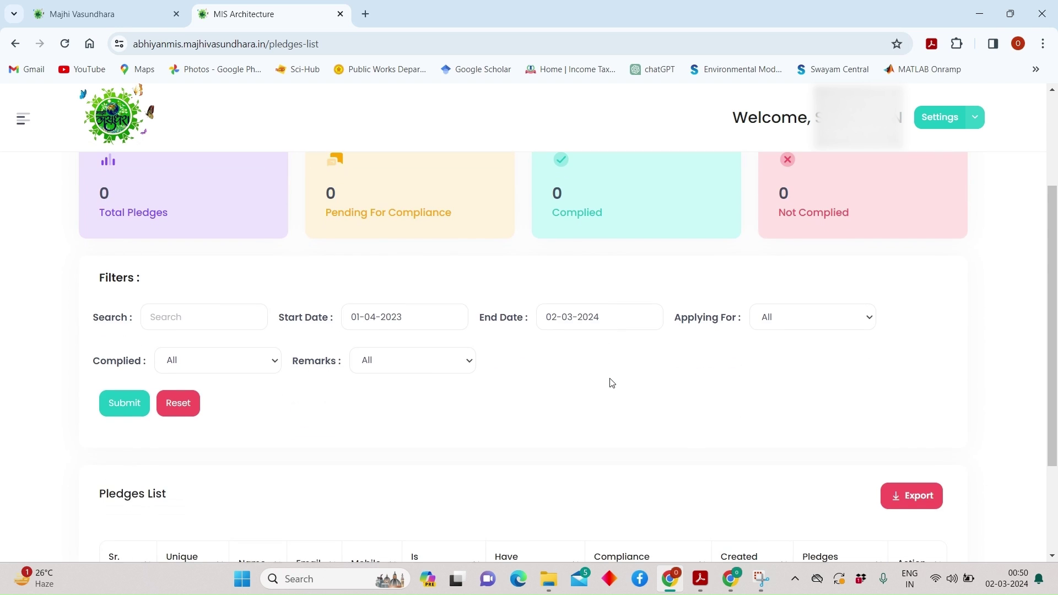
pyautogui.scroll(2, 610, 379)
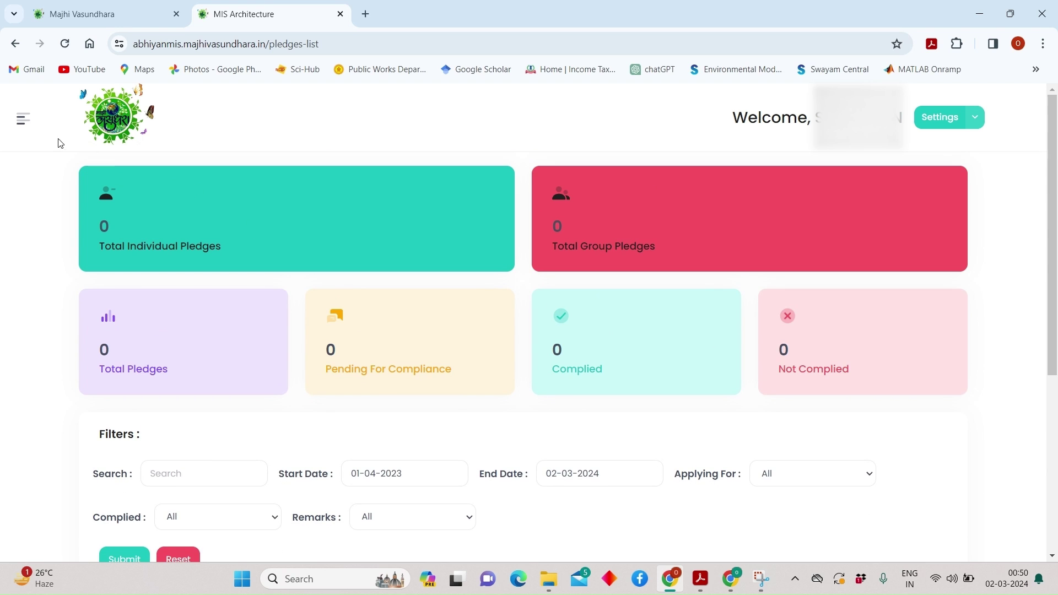
pyautogui.click(24, 121)
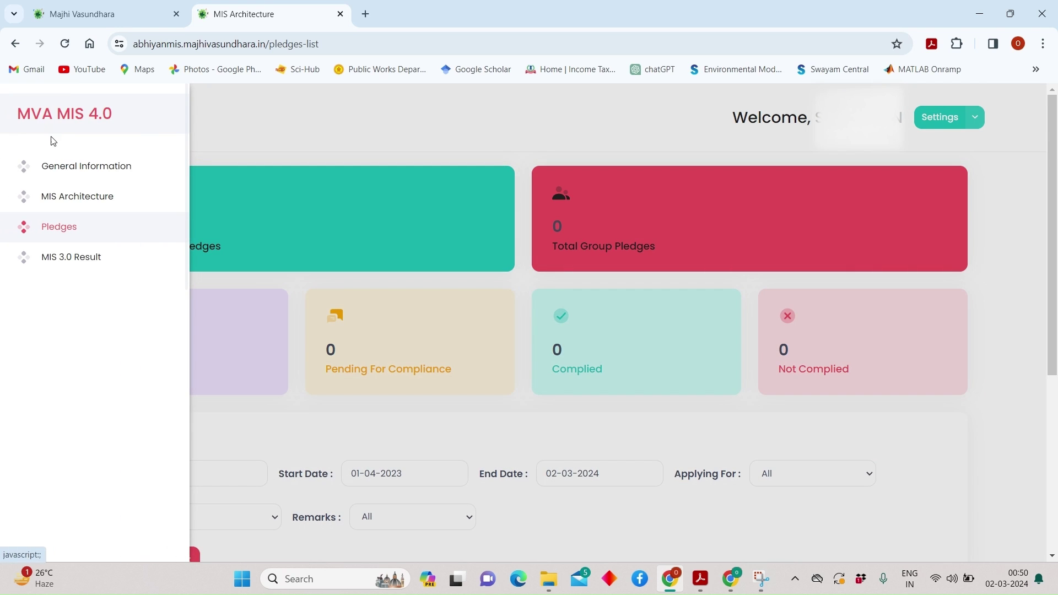
pyautogui.click(71, 201)
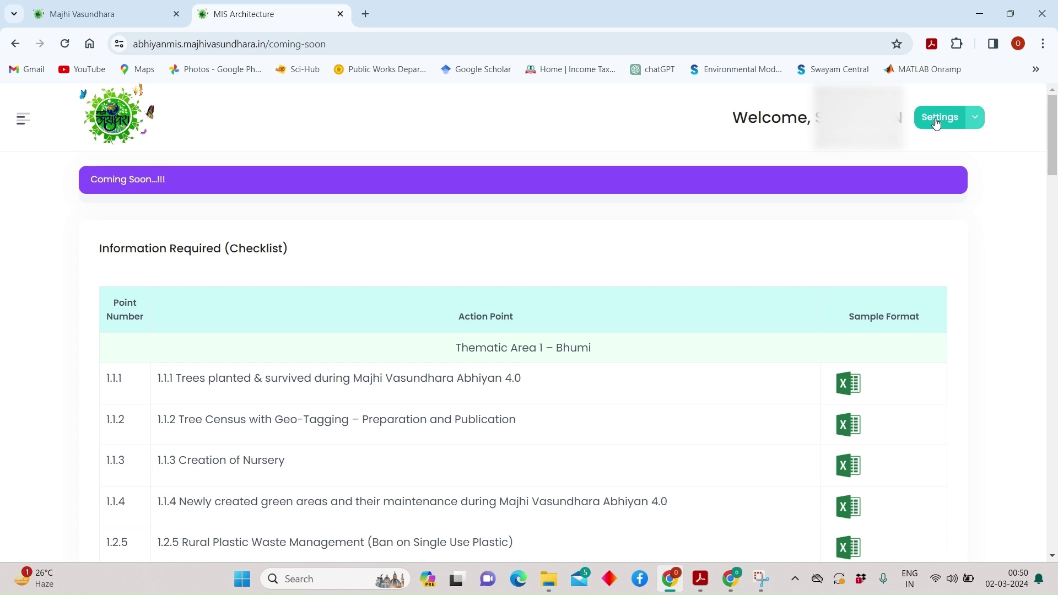
# Step: Choose Change Password from the Settings dropdown to show the empty password form
pyautogui.click(976, 122)
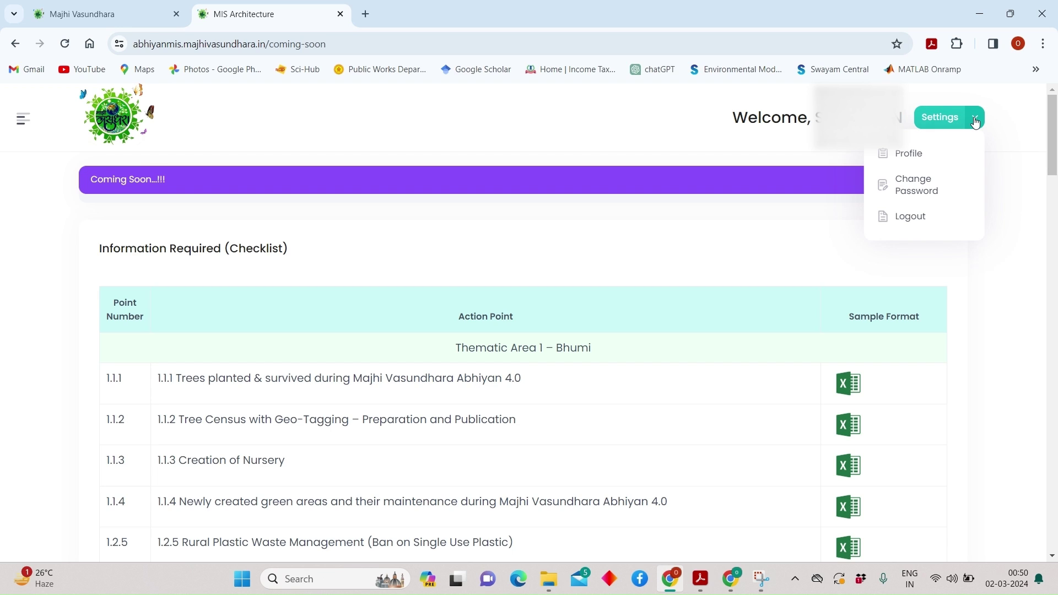
pyautogui.click(929, 160)
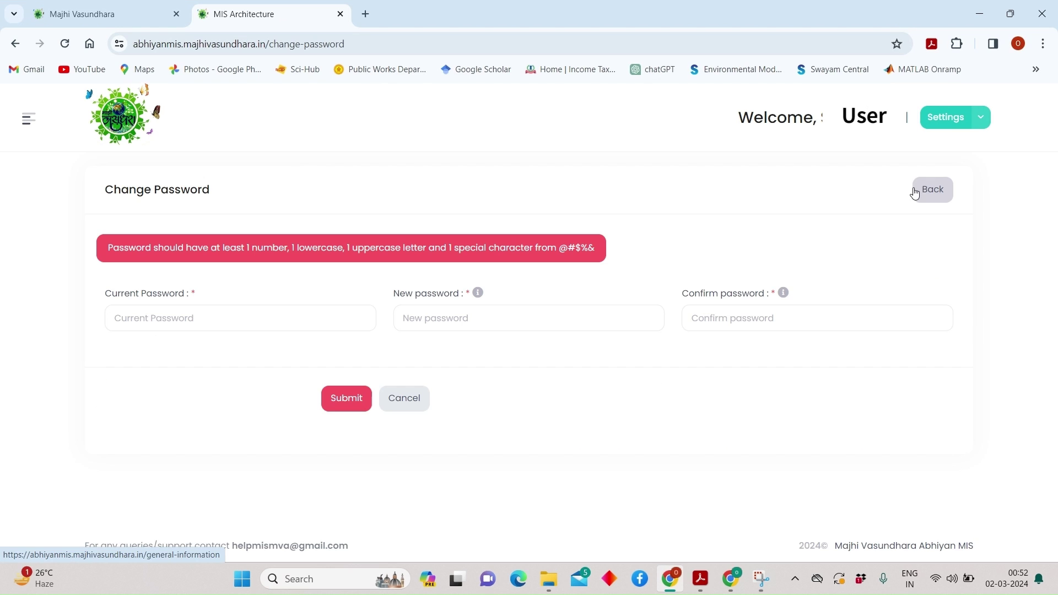
# Step: Reopen Settings > Change Password, enter the current, new and confirm passwords, and submit
pyautogui.click(981, 117)
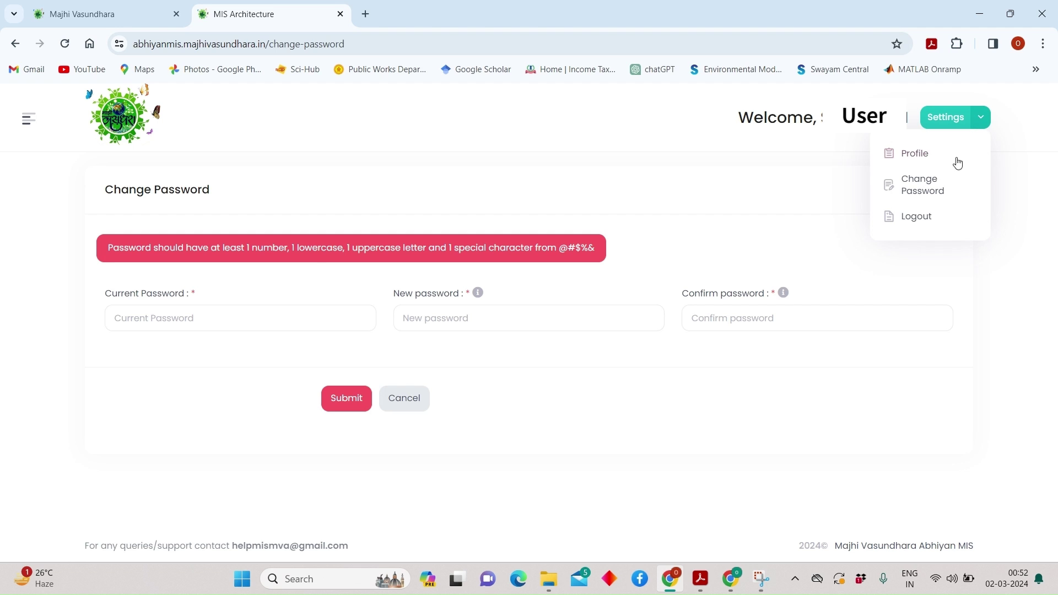
pyautogui.click(939, 189)
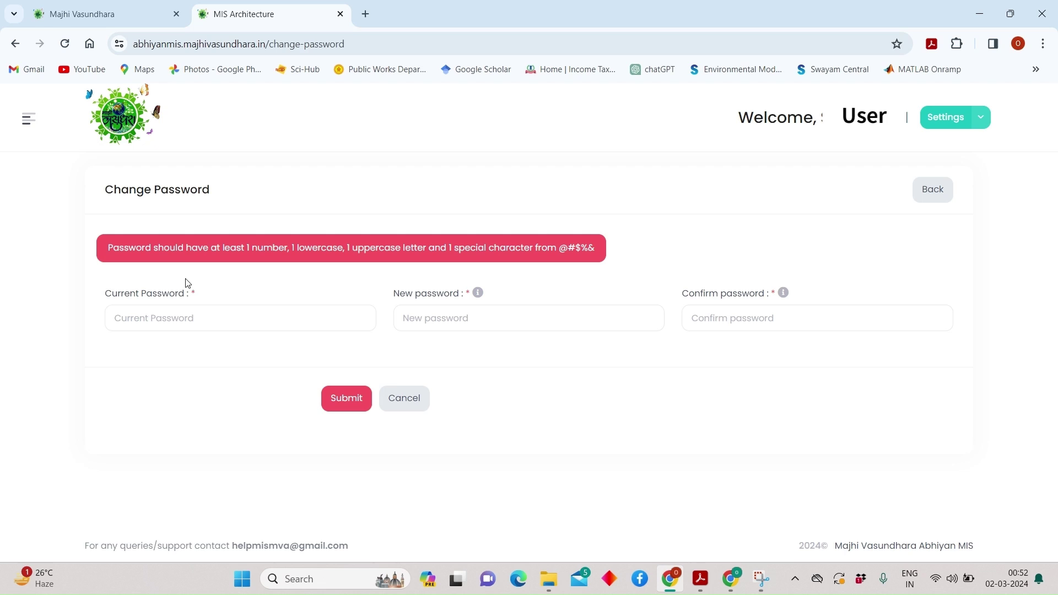
pyautogui.click(175, 323)
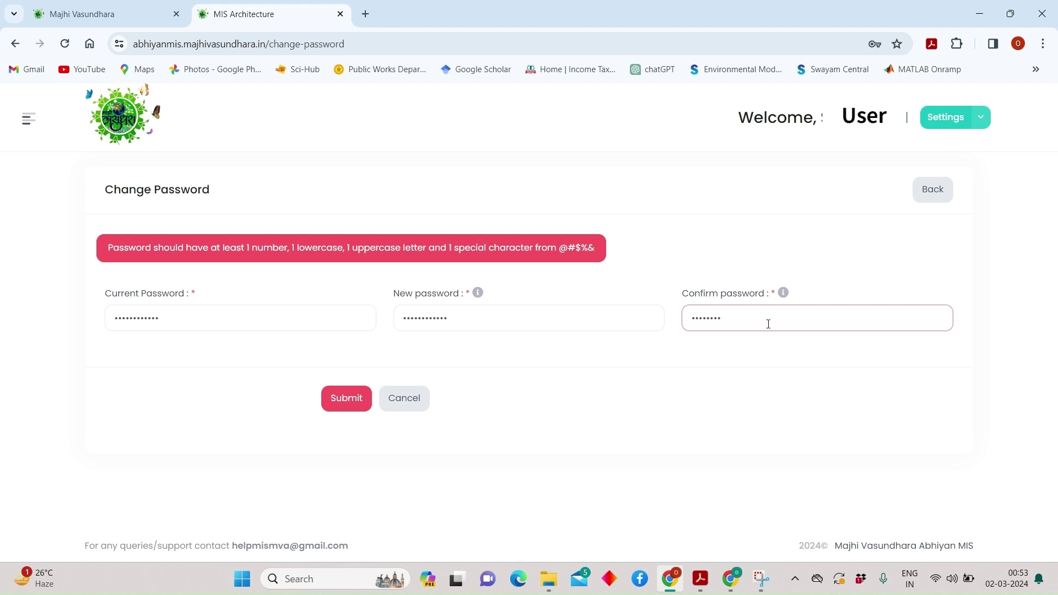
pyautogui.write('*')
pyautogui.write('***')
pyautogui.click(352, 405)
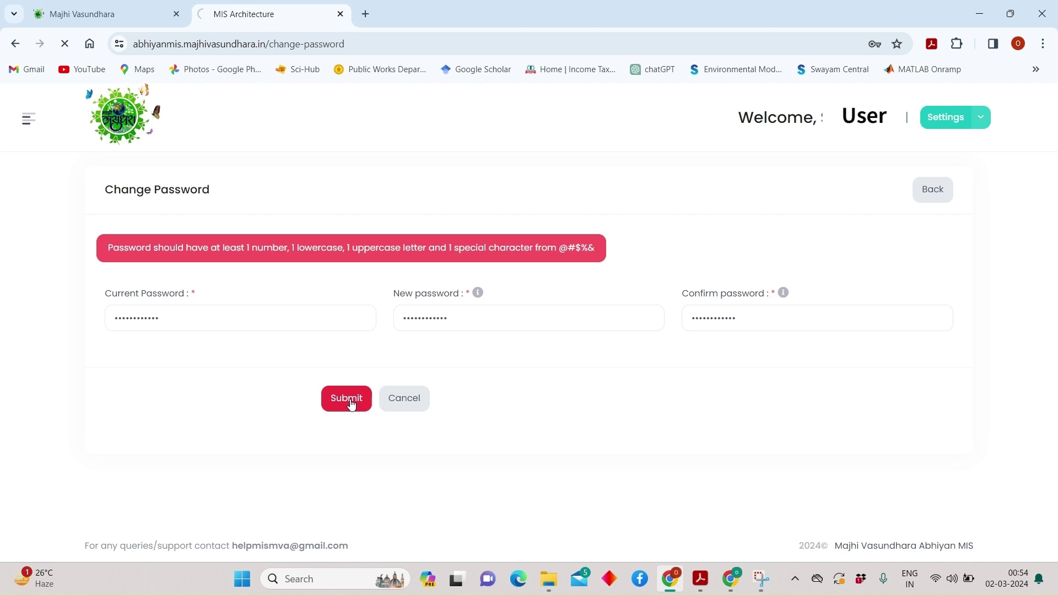